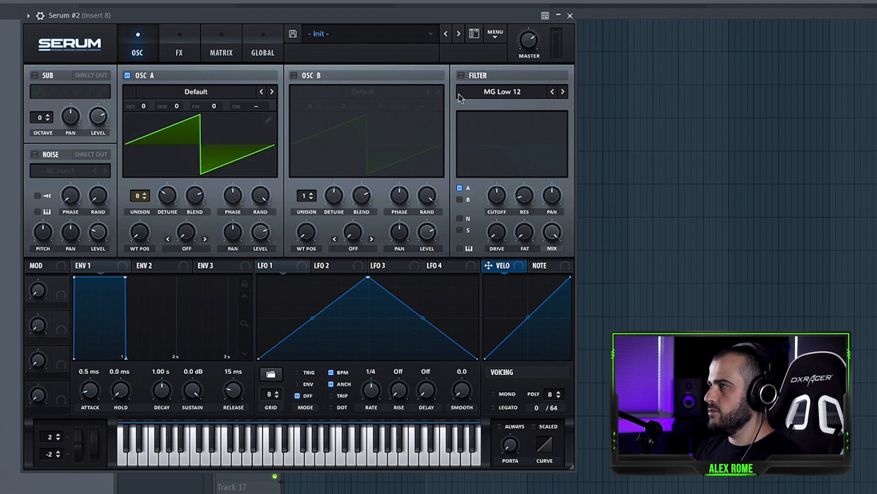
Enable the filter on oscillator A and set its type to MG Low 24.
{"action": "left_click", "coordinate": [461, 76]}
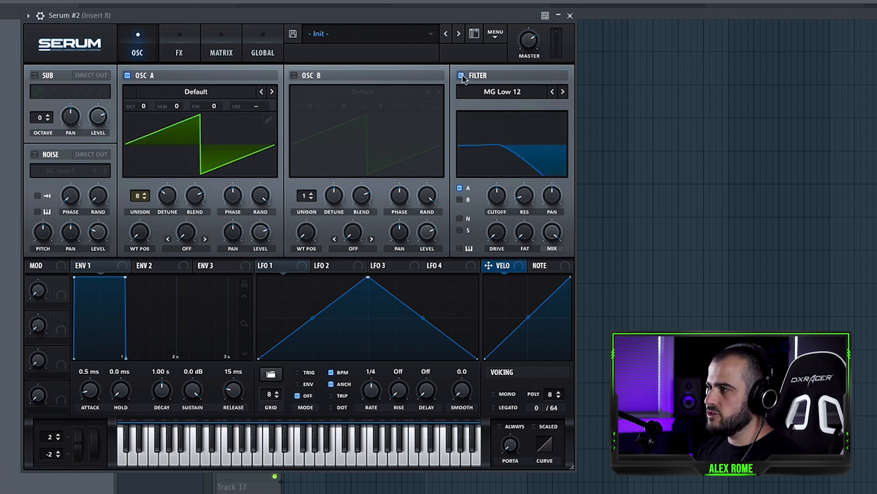
{"action": "left_click", "coordinate": [565, 93]}
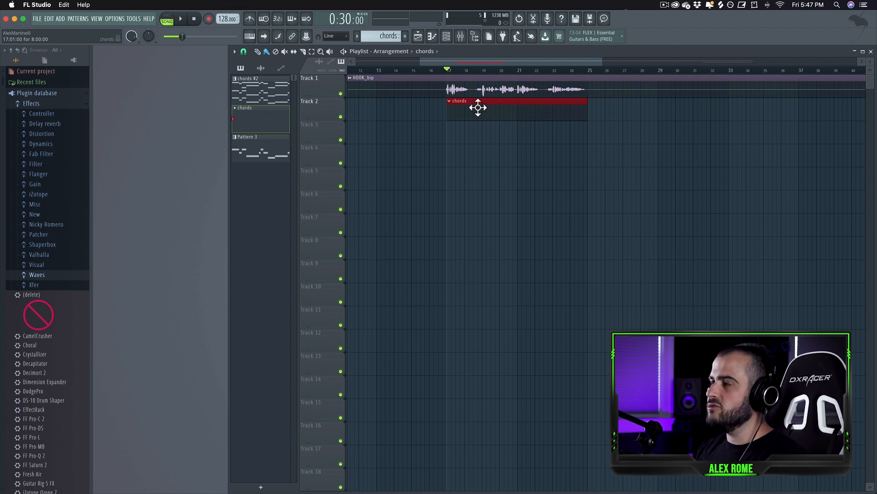
Draw a one-bar G3 note at bar 1 and a shorter F3 note at bar 2 in the chords pattern, auditioning briefly.
{"action": "left_click", "coordinate": [431, 37]}
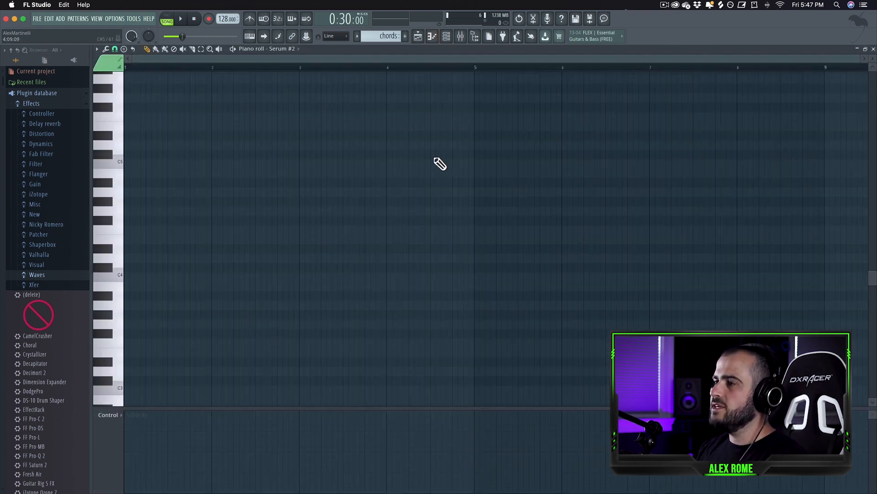
{"action": "scroll", "coordinate": [366, 198], "scroll_direction": "down", "scroll_amount": 3}
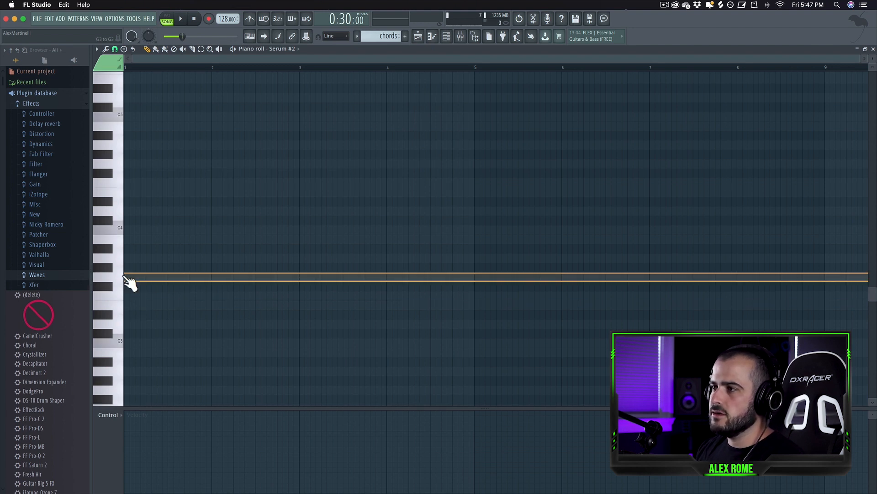
{"action": "left_click", "coordinate": [135, 279]}
{"action": "left_click_drag", "start_coordinate": [148, 281], "coordinate": [143, 281]}
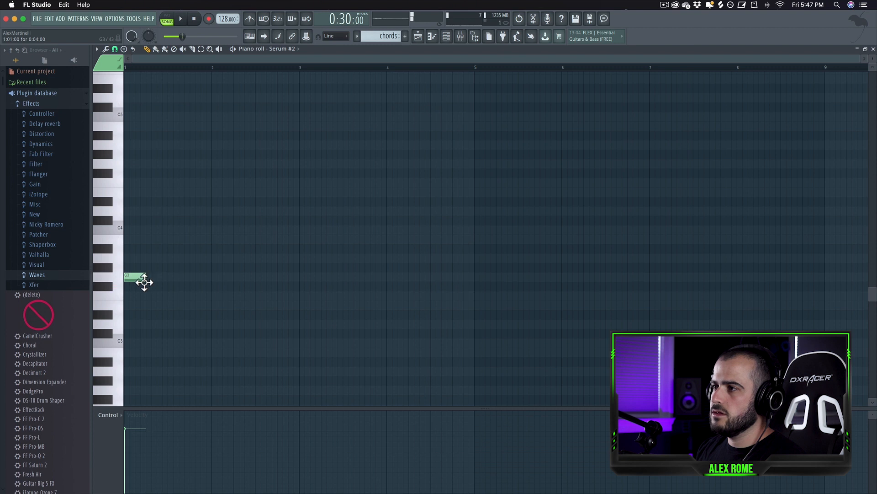
{"action": "left_click_drag", "start_coordinate": [224, 289], "coordinate": [224, 304]}
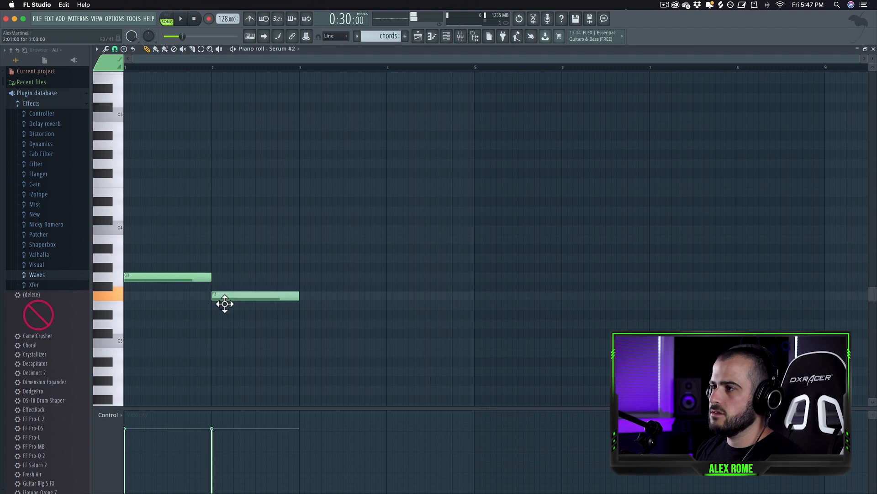
{"action": "key", "text": "space"}
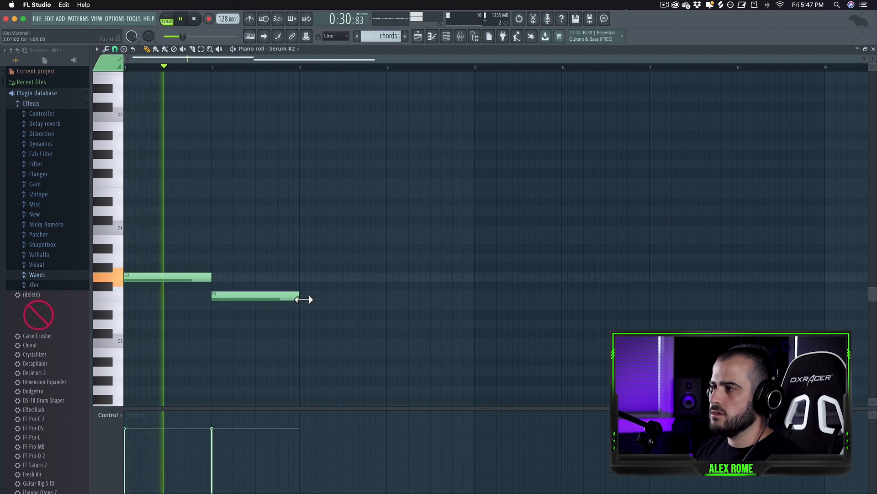
{"action": "key", "text": "space"}
{"action": "left_click_drag", "start_coordinate": [302, 299], "coordinate": [266, 301]}
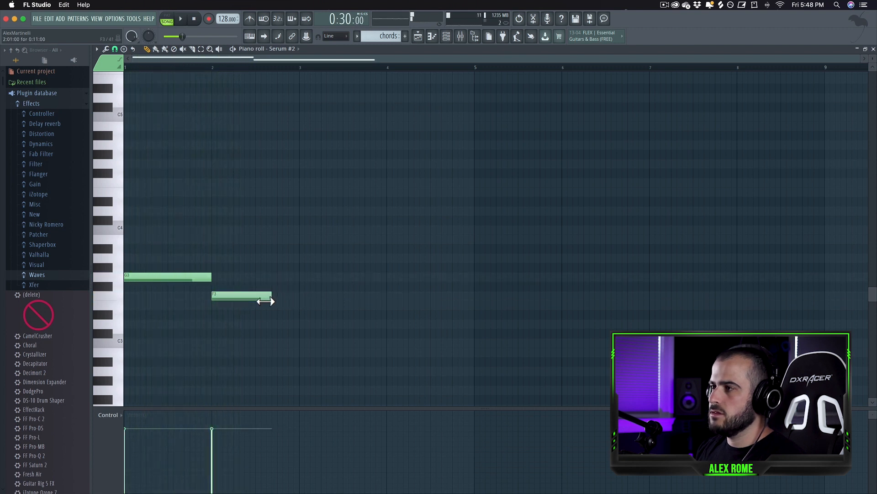
Complete the eight-bar bass line with G3, D#3, F3, G3, F3, D3, D#3 and F3 notes, and play it back.
{"action": "left_click", "coordinate": [256, 277]}
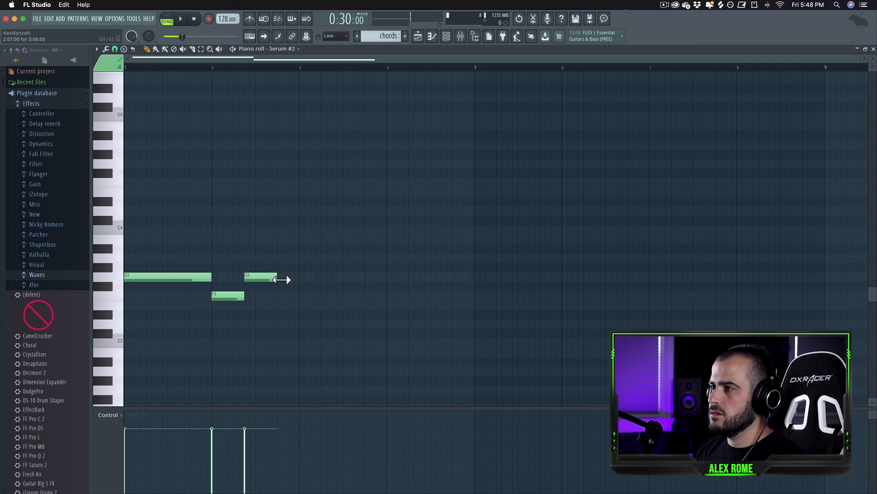
{"action": "left_click", "coordinate": [302, 304]}
{"action": "left_click_drag", "start_coordinate": [315, 307], "coordinate": [453, 315]}
{"action": "left_click", "coordinate": [456, 297]}
{"action": "left_click_drag", "start_coordinate": [605, 297], "coordinate": [477, 298]}
{"action": "key", "text": "super+a"}
{"action": "key", "text": "super+b"}
{"action": "key", "text": "super+d"}
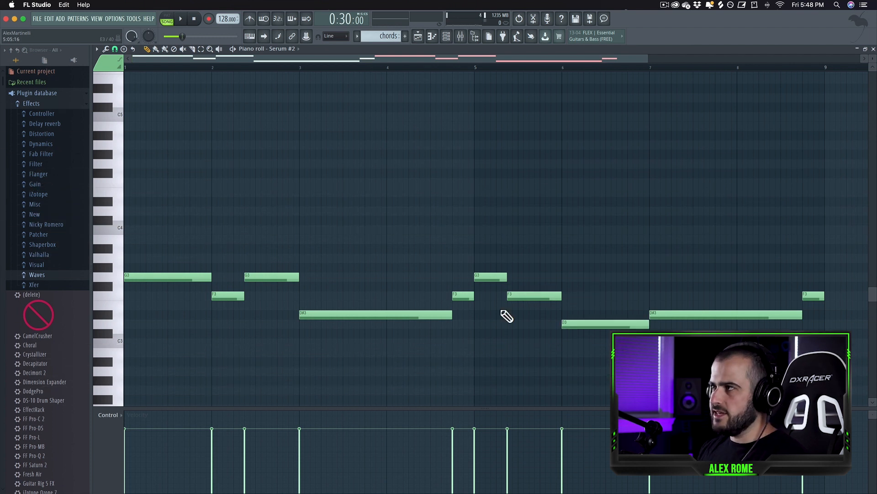
{"action": "key", "text": "space"}
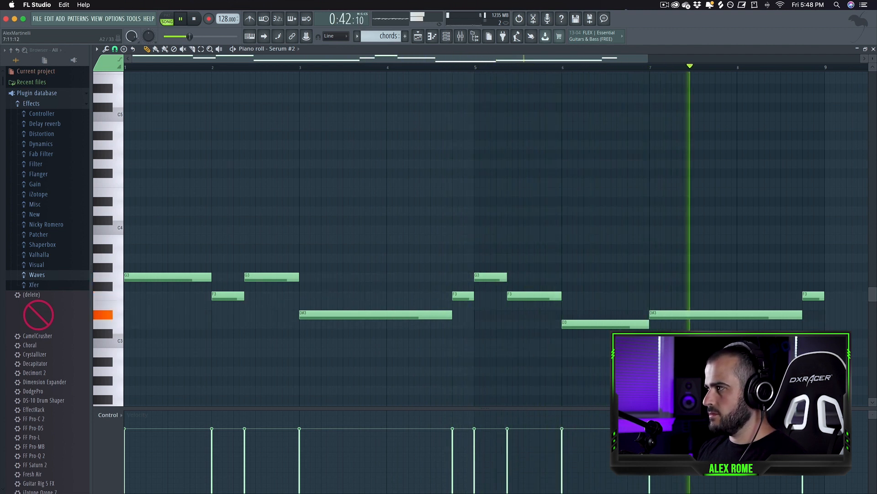
{"action": "key", "text": "space"}
Duplicate the whole bass line seven semitones higher, starting on D4, and audition it.
{"action": "key", "text": "ctrl+a"}
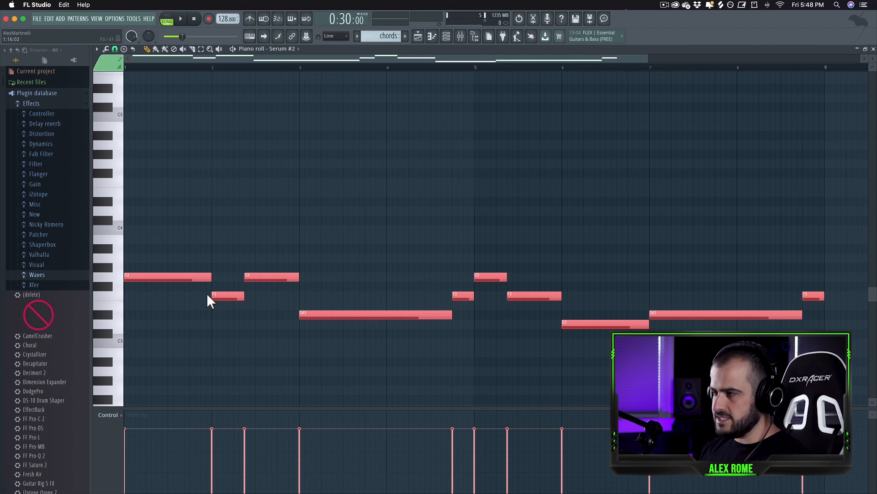
{"action": "left_click_drag", "start_coordinate": [161, 277], "coordinate": [155, 209]}
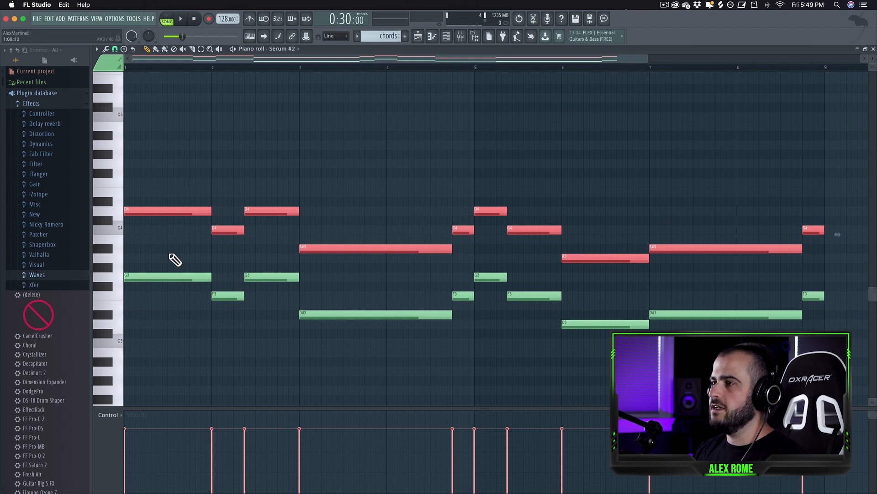
{"action": "key", "text": "space"}
{"action": "key", "text": "space"}
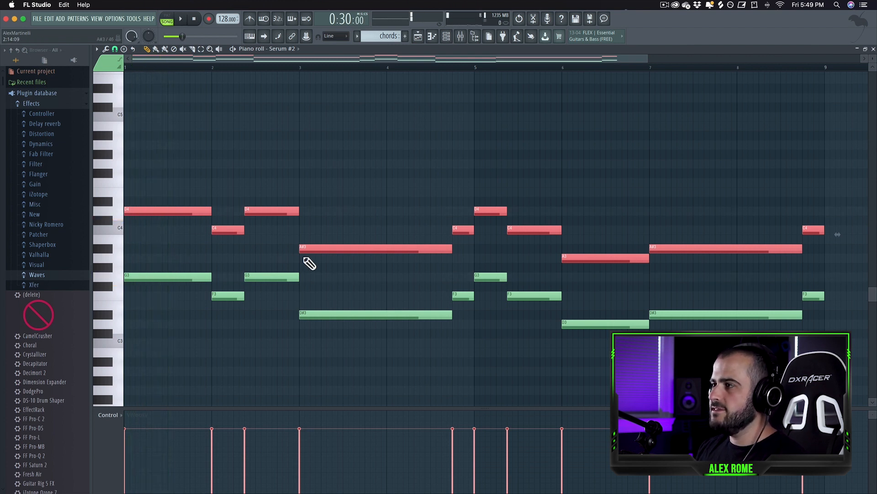
Add a one-bar A#4 note on top of the bar 1 chord and audition it.
{"action": "scroll", "coordinate": [284, 300], "scroll_direction": "up", "scroll_amount": 3}
{"action": "scroll", "coordinate": [176, 286], "scroll_direction": "down", "scroll_amount": 2}
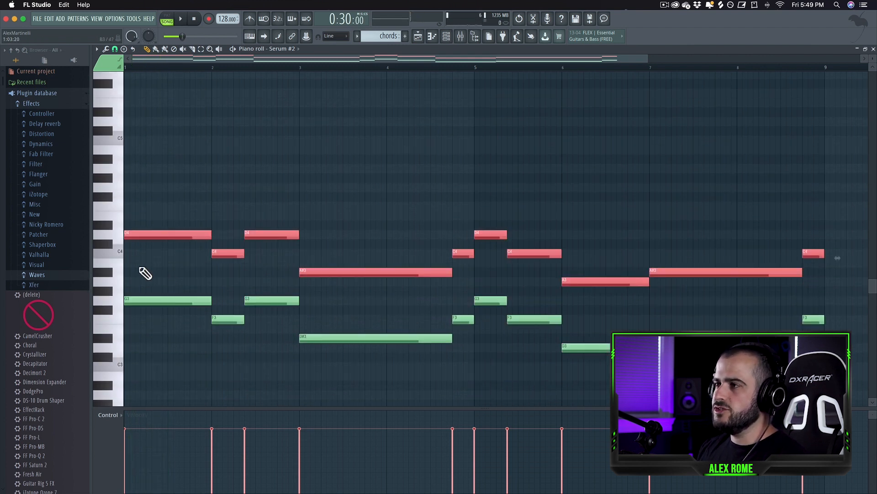
{"action": "left_click", "coordinate": [131, 169]}
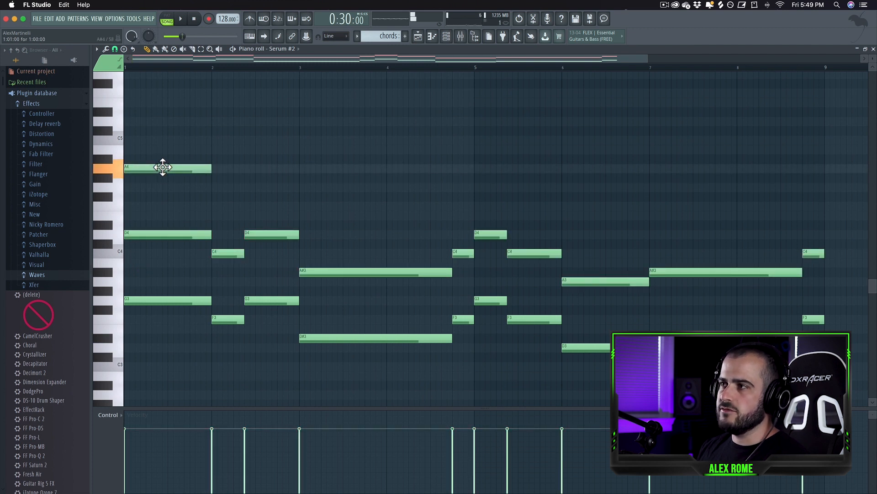
{"action": "left_click_drag", "start_coordinate": [163, 168], "coordinate": [162, 163]}
{"action": "key", "text": "space"}
{"action": "key", "text": "space"}
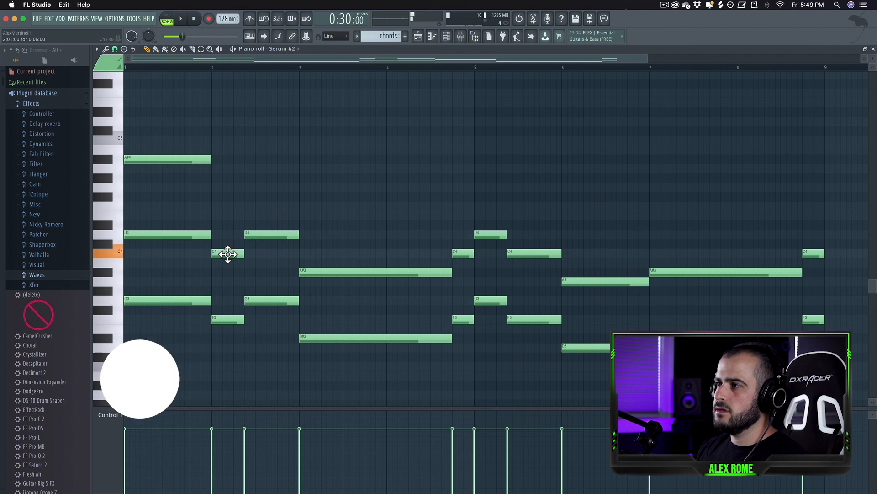
Add an A4 and an A#4 note on top of the two bar 2 chords, matching their lengths, and play them back.
{"action": "left_click", "coordinate": [219, 168]}
{"action": "left_click", "coordinate": [247, 150]}
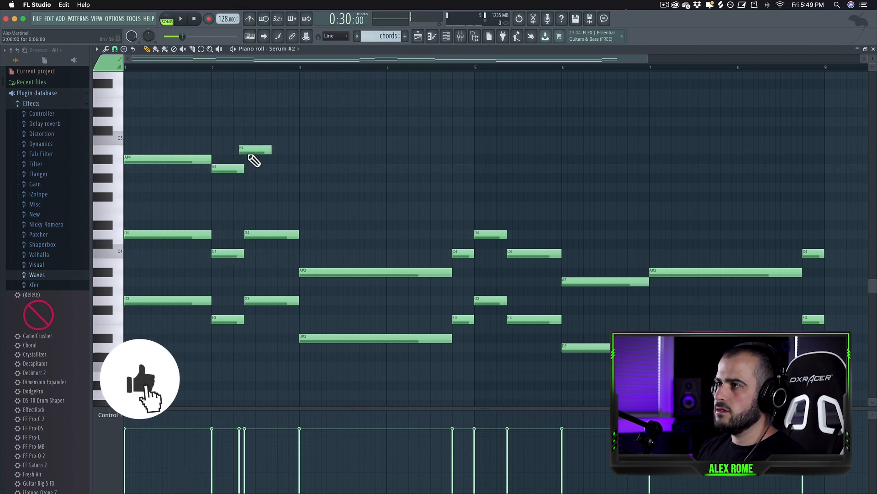
{"action": "left_click_drag", "start_coordinate": [249, 153], "coordinate": [303, 162]}
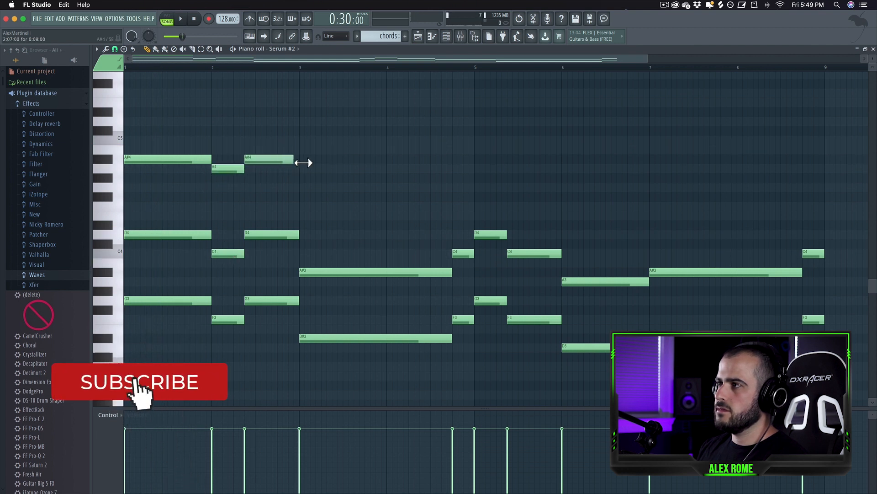
{"action": "key", "text": "space"}
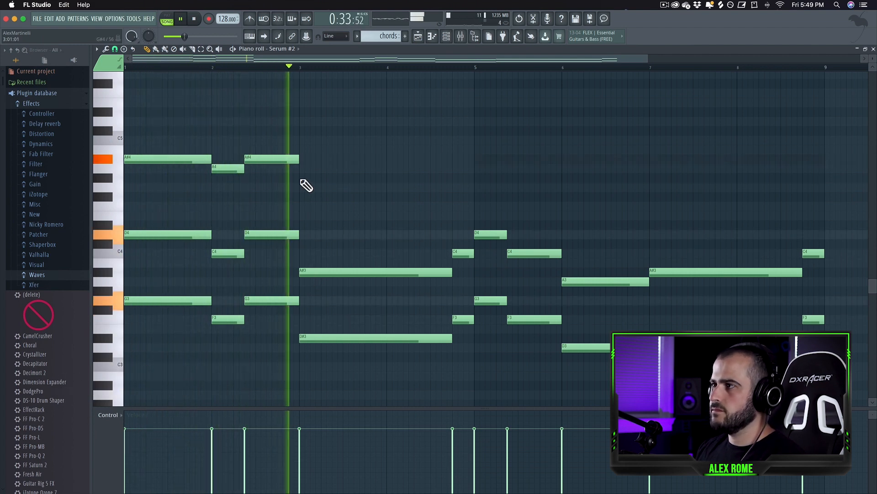
{"action": "key", "text": "space"}
Add top notes G4, A4, A#4, A4, F4, G4 and A4 to the chords from bar 3 to the end, and play the progression.
{"action": "left_click", "coordinate": [329, 188]}
{"action": "left_click_drag", "start_coordinate": [353, 188], "coordinate": [451, 188]}
{"action": "left_click", "coordinate": [462, 169]}
{"action": "left_click", "coordinate": [486, 160]}
{"action": "left_click", "coordinate": [525, 169]}
{"action": "left_click", "coordinate": [589, 206]}
{"action": "left_click", "coordinate": [676, 188]}
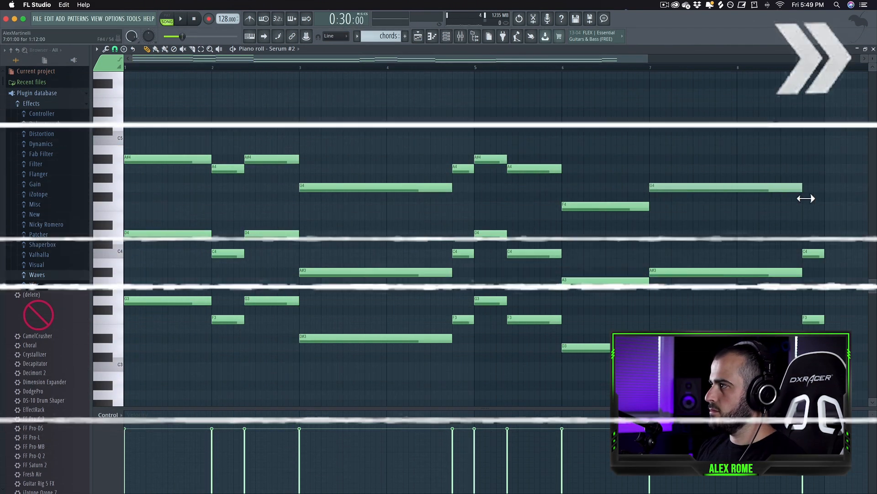
{"action": "left_click", "coordinate": [814, 168]}
{"action": "key", "text": "space"}
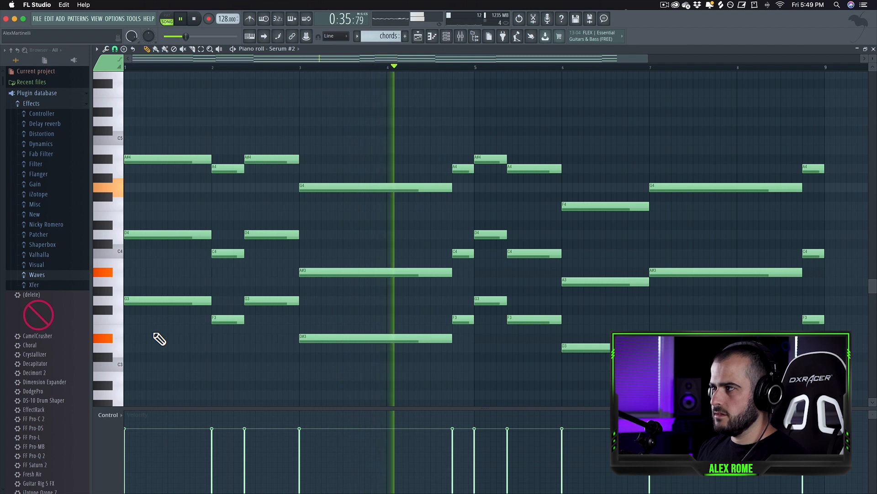
{"action": "key", "text": "space"}
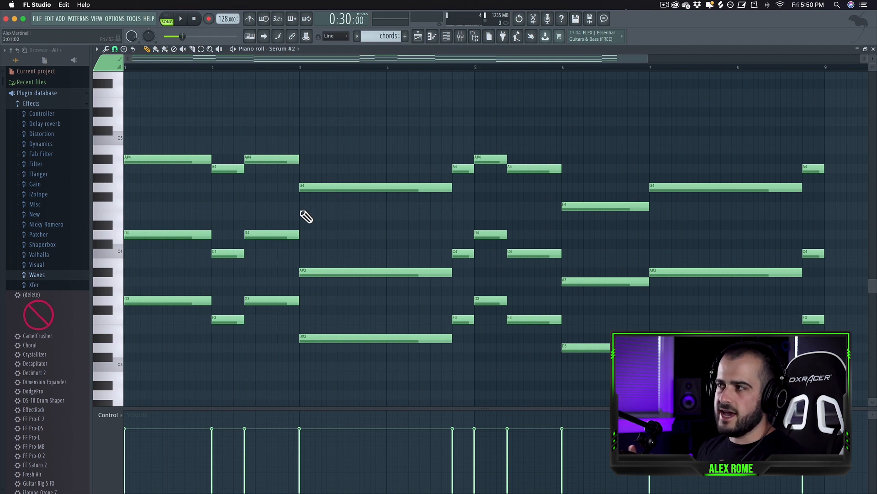
Add F4 to the second chord of bar 2 and A#4 notes above the chords at bars 3, 6, 7 and the end of bar 4.
{"action": "left_click", "coordinate": [249, 218]}
{"action": "left_click_drag", "start_coordinate": [265, 219], "coordinate": [265, 209]}
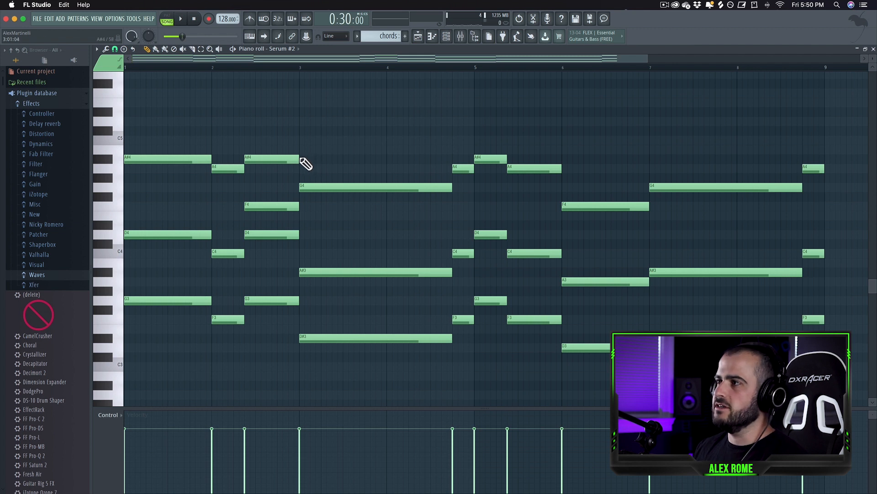
{"action": "left_click", "coordinate": [303, 160]}
{"action": "left_click_drag", "start_coordinate": [360, 163], "coordinate": [455, 165]}
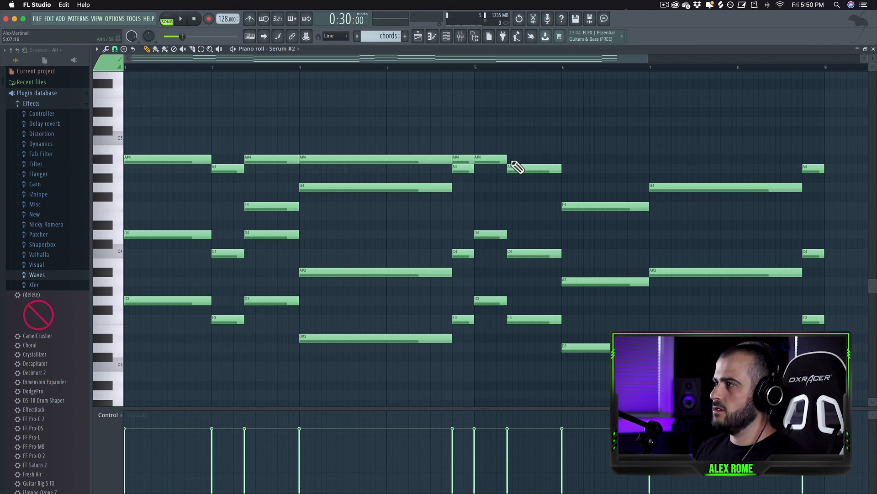
{"action": "left_click", "coordinate": [571, 159]}
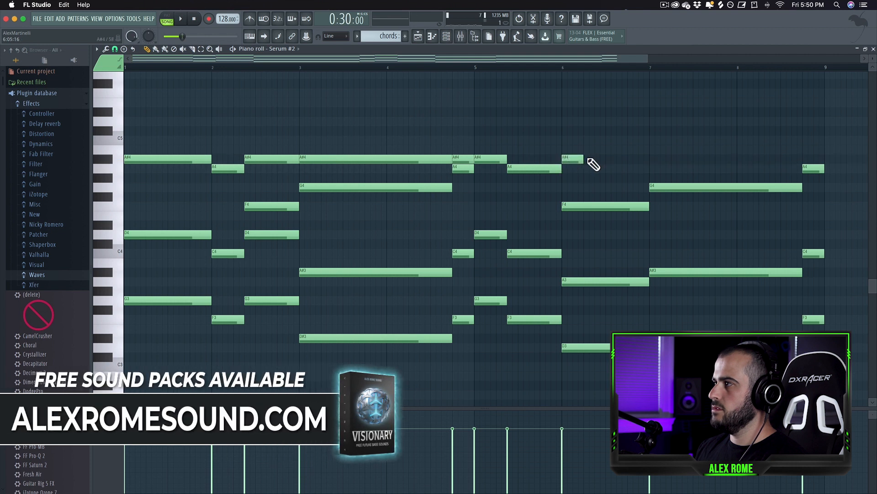
{"action": "left_click_drag", "start_coordinate": [593, 165], "coordinate": [651, 165]}
{"action": "left_click", "coordinate": [662, 165]}
{"action": "left_click_drag", "start_coordinate": [738, 164], "coordinate": [803, 165]}
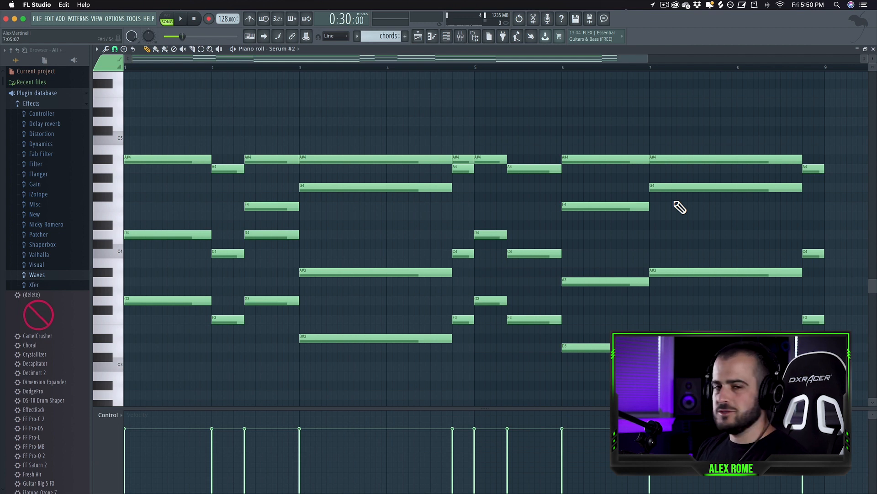
{"action": "key", "text": "space"}
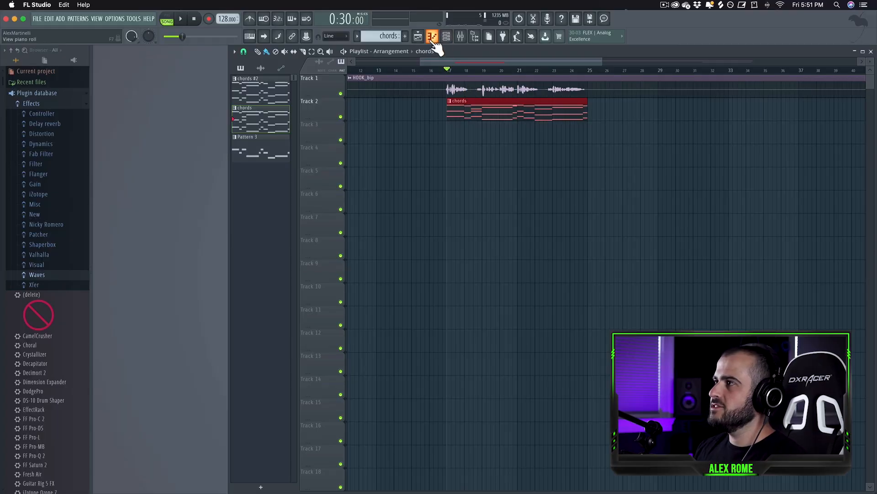
Open the Serum #2 instrument and raise oscillator A's unison detune to around its midpoint, playing the chords to judge it.
{"action": "left_click", "coordinate": [447, 36]}
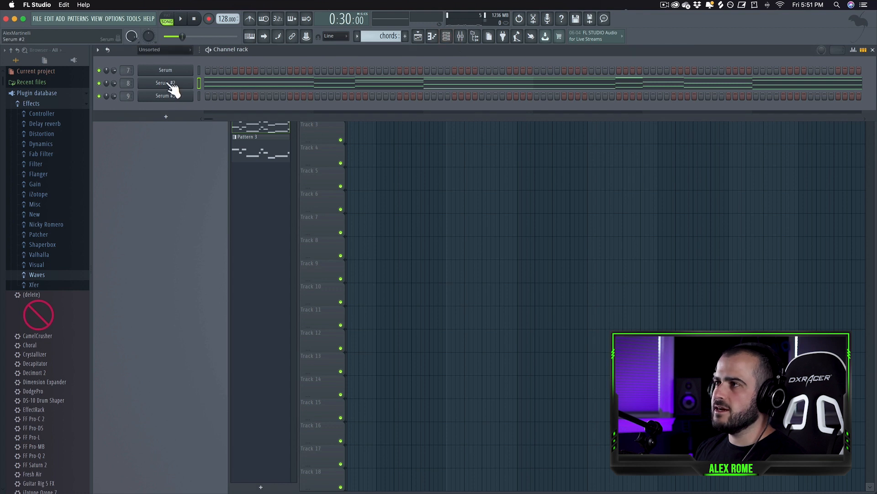
{"action": "left_click", "coordinate": [170, 84]}
{"action": "left_click_drag", "start_coordinate": [335, 122], "coordinate": [382, 151]}
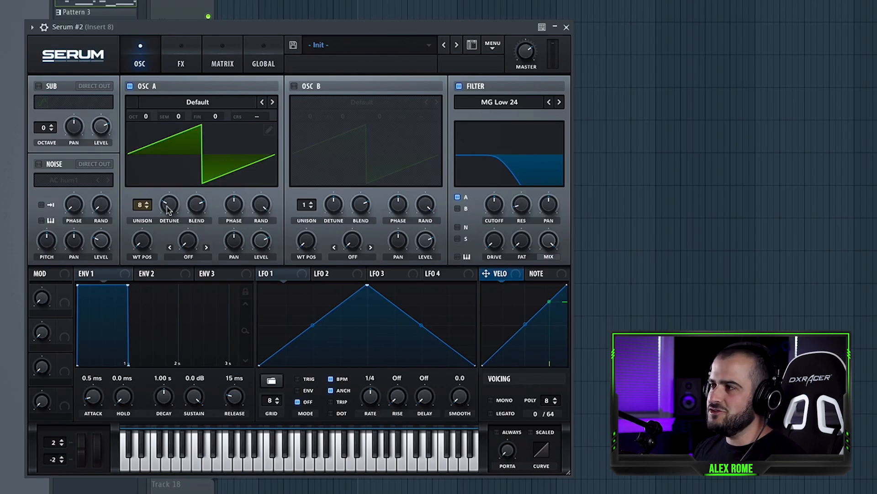
{"action": "left_click_drag", "start_coordinate": [168, 210], "coordinate": [174, 199]}
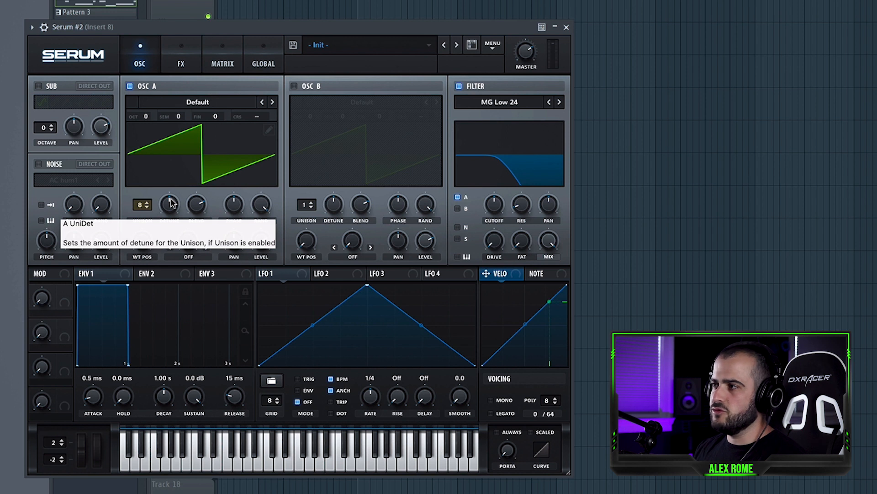
{"action": "key", "text": "space"}
{"action": "mouse_move", "coordinate": [170, 201]}
{"action": "left_mouse_down"}
{"action": "mouse_move", "coordinate": [175, 186]}
{"action": "mouse_move", "coordinate": [163, 253]}
{"action": "mouse_move", "coordinate": [171, 209]}
{"action": "left_mouse_up"}
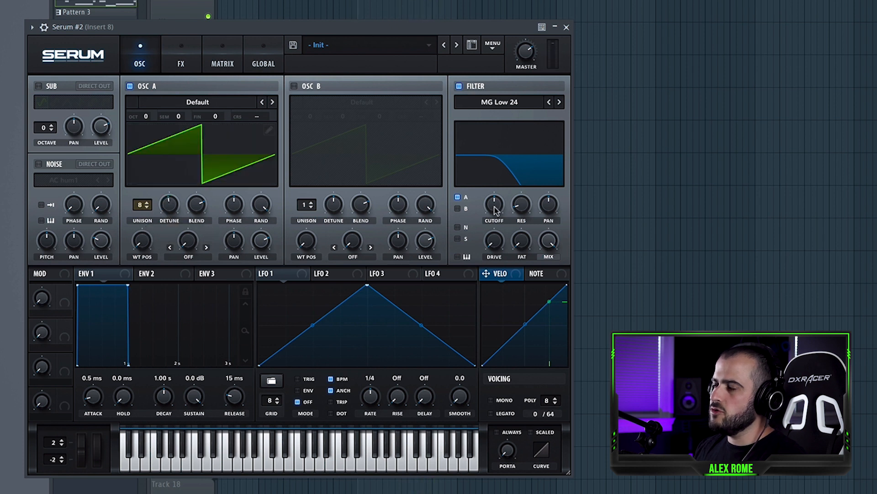
Sweep the filter cutoff up, bring it back down to just below its midpoint, and slightly reduce oscillator A's unison detune.
{"action": "left_click_drag", "start_coordinate": [495, 210], "coordinate": [498, 183]}
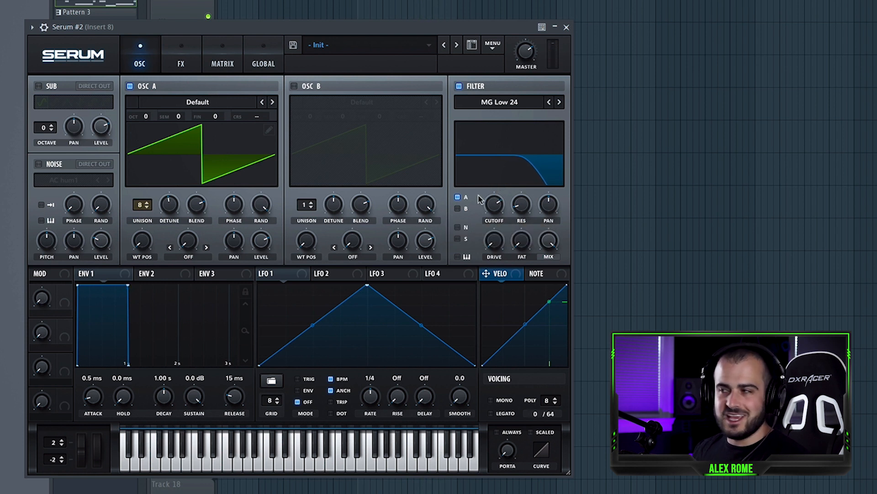
{"action": "left_click_drag", "start_coordinate": [495, 203], "coordinate": [491, 233]}
{"action": "left_click_drag", "start_coordinate": [169, 208], "coordinate": [169, 208]}
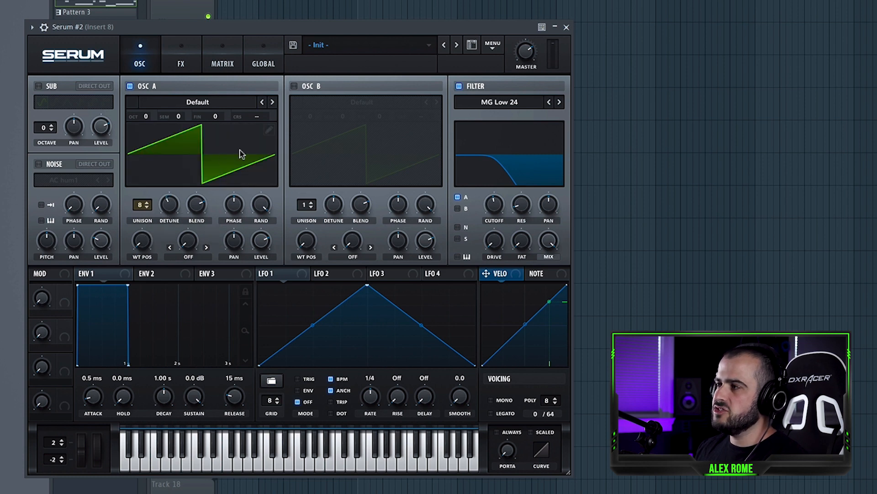
Redraw oscillator A's wavetable as a square wave, with a flat high first half and a flat low second half, and close the editor.
{"action": "left_click", "coordinate": [270, 131]}
{"action": "left_click_drag", "start_coordinate": [87, 184], "coordinate": [293, 185]}
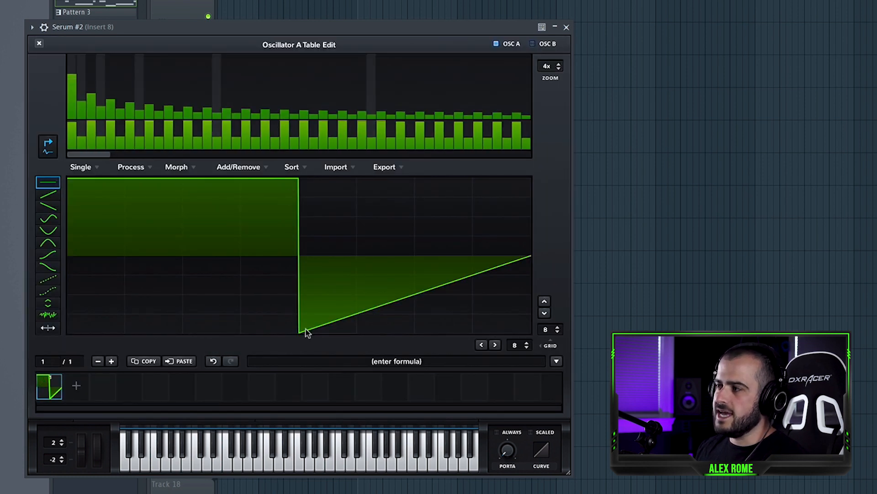
{"action": "left_click_drag", "start_coordinate": [306, 332], "coordinate": [531, 333]}
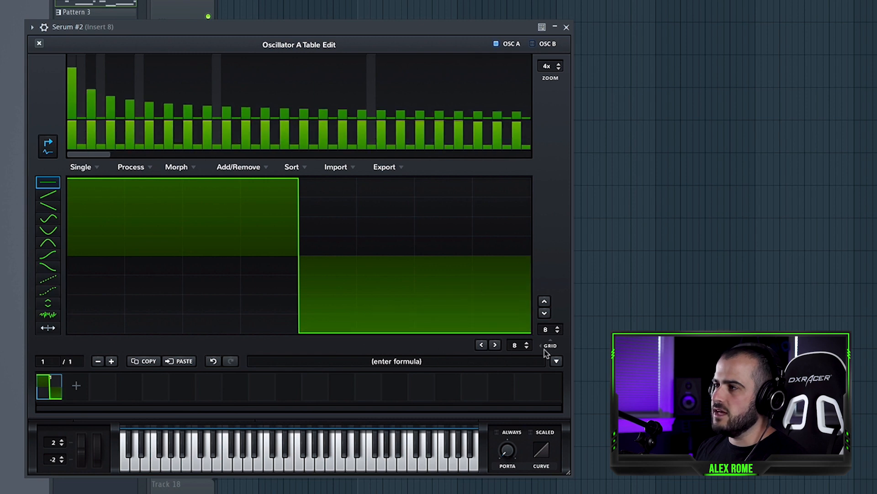
{"action": "left_click", "coordinate": [39, 44]}
{"action": "left_click_drag", "start_coordinate": [171, 30], "coordinate": [190, 21]}
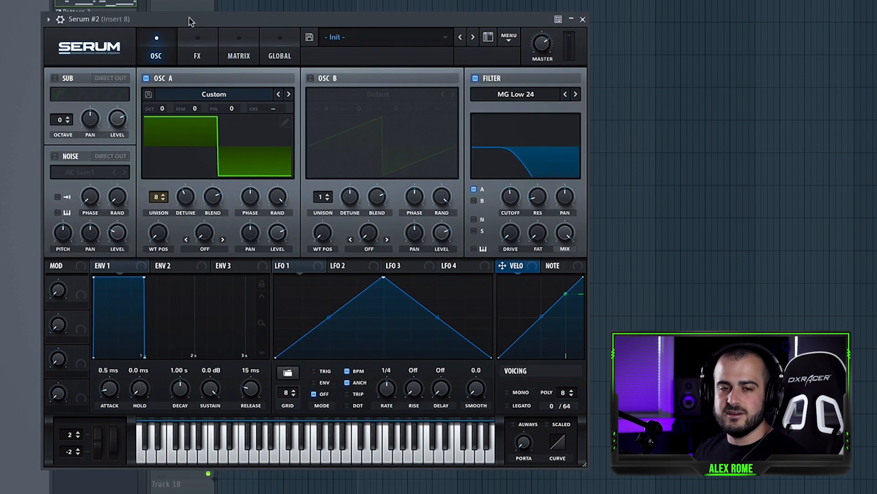
Play the chords and lower oscillator A's unison detune to about 0.13.
{"action": "key", "text": "space"}
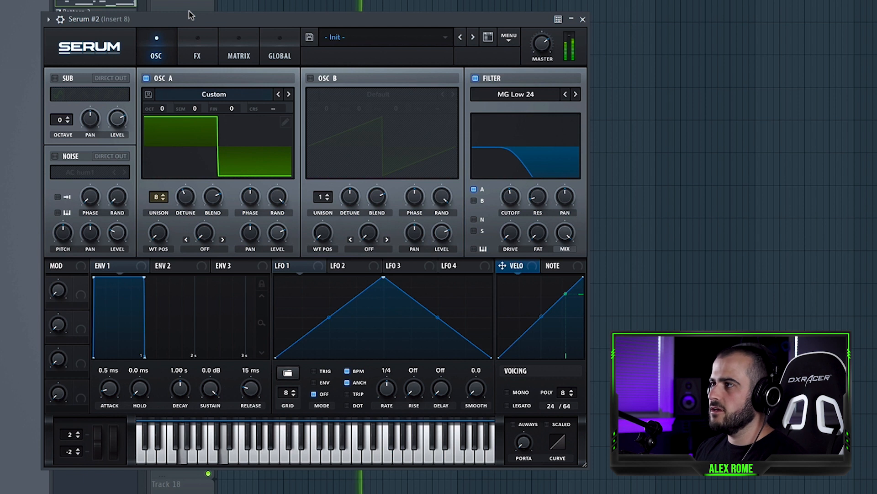
{"action": "left_click_drag", "start_coordinate": [186, 206], "coordinate": [178, 222]}
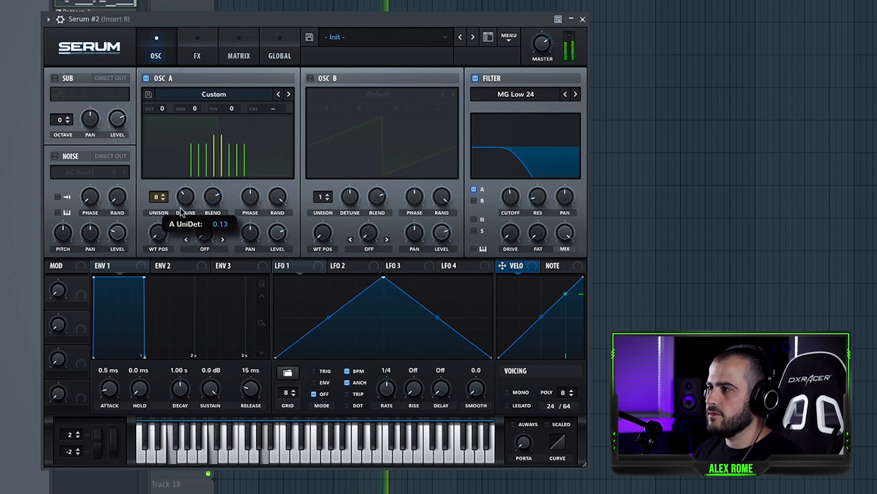